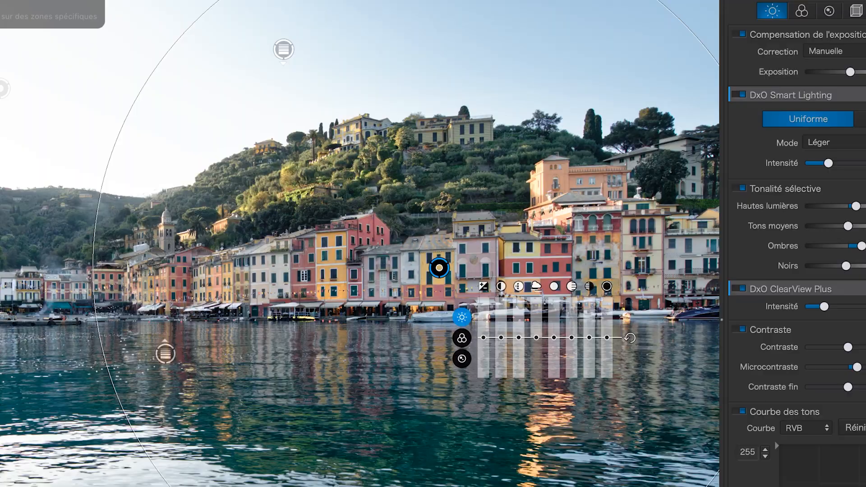
{"action": "key", "text": "m"}
{"action": "key", "text": "m"}
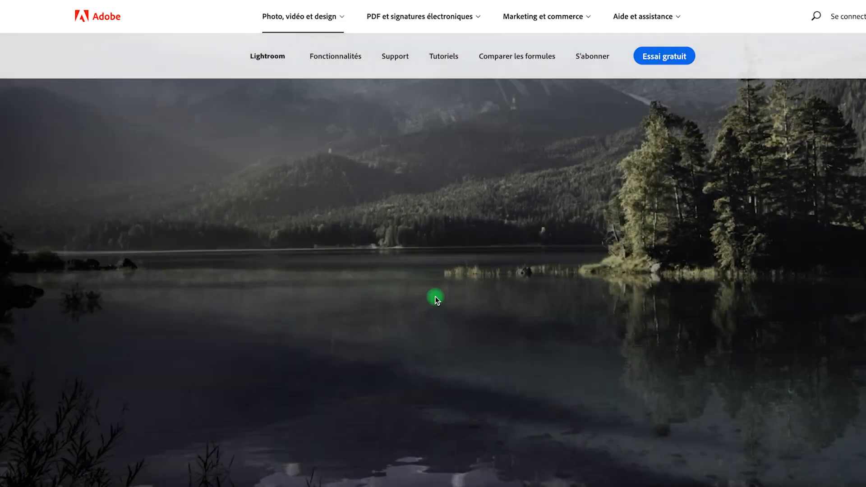
{"action": "scroll", "coordinate": [435, 301], "scroll_direction": "down", "scroll_amount": 1}
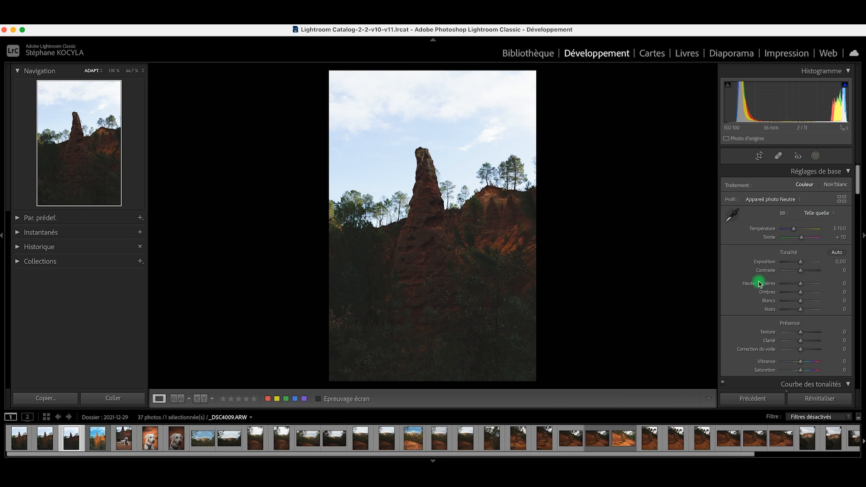
{"action": "key", "text": "super+2"}
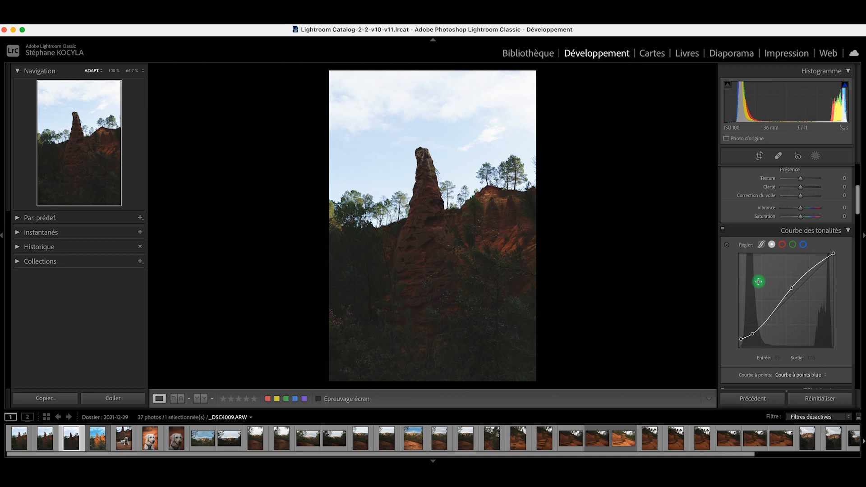
- Create an automatic sky selection mask and lower its exposure to -0.60 and highlights to -43
{"action": "left_click", "coordinate": [817, 157]}
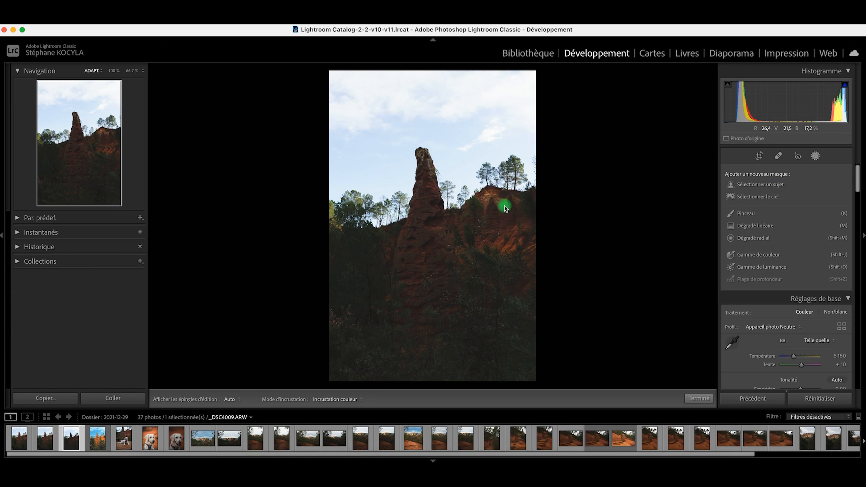
{"action": "left_click", "coordinate": [770, 199]}
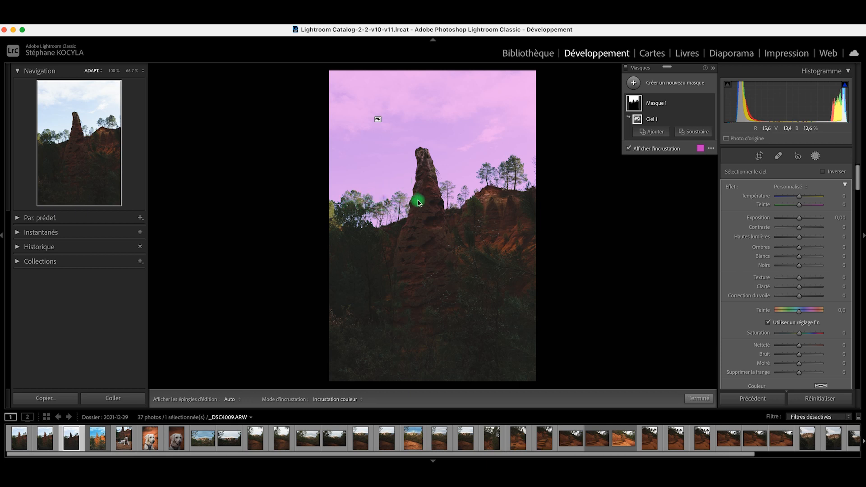
{"action": "left_click_drag", "start_coordinate": [799, 219], "coordinate": [790, 238]}
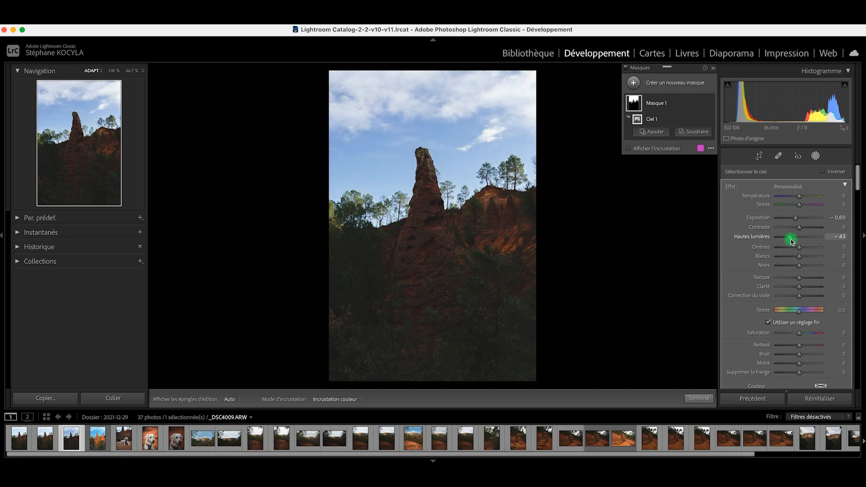
- Turn off fine adjustment for the sky mask's hue and set the hue to -17.8
{"action": "scroll", "coordinate": [799, 311], "scroll_direction": "down", "scroll_amount": 1}
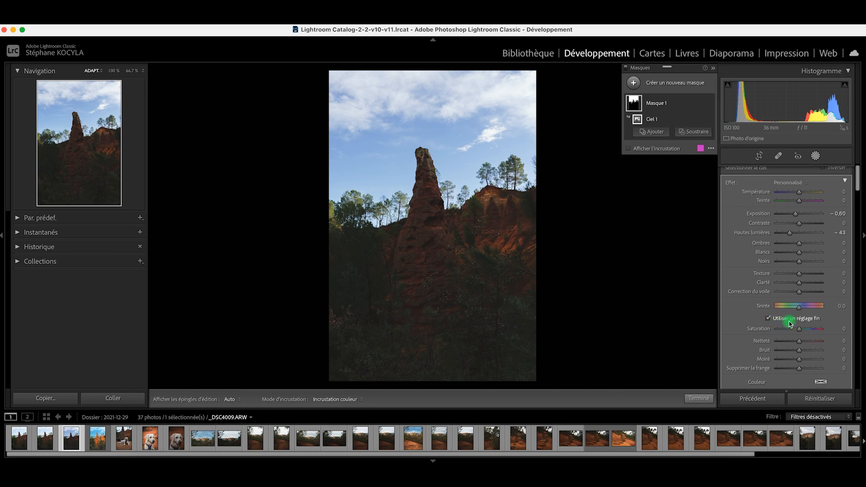
{"action": "left_click", "coordinate": [783, 320]}
{"action": "scroll", "coordinate": [799, 311], "scroll_direction": "up", "scroll_amount": 1}
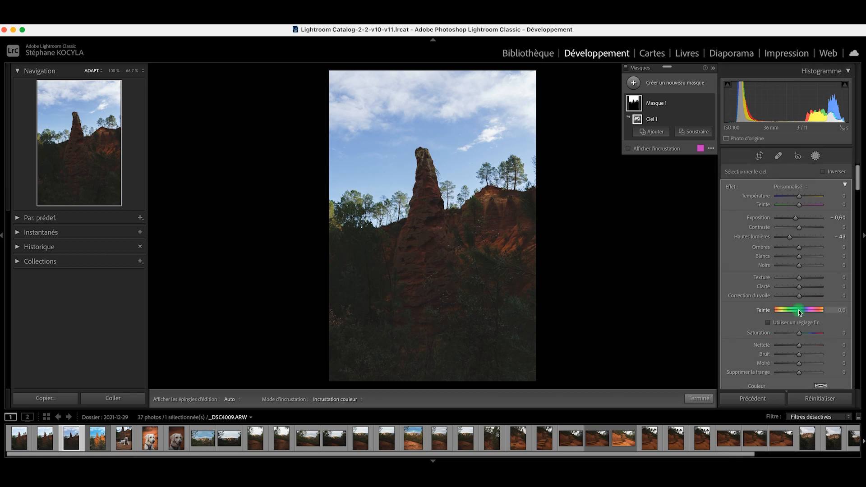
{"action": "left_click_drag", "start_coordinate": [800, 313], "coordinate": [798, 313]}
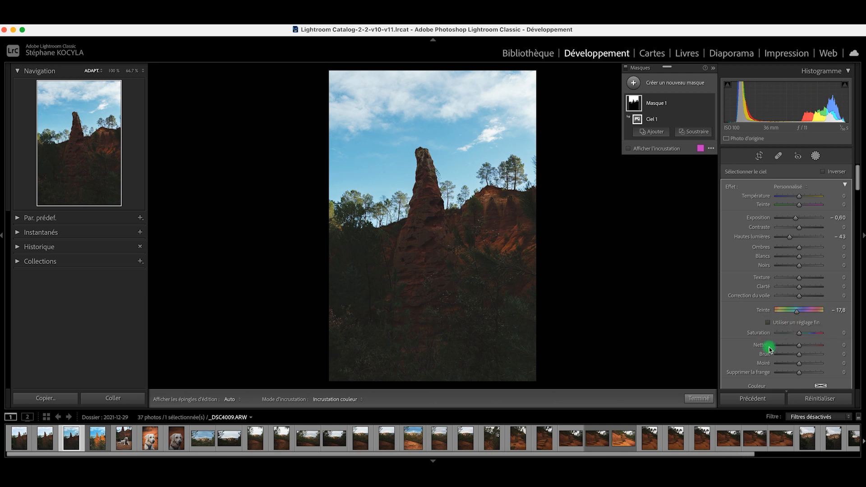
- Tint the sky mask with a light blue color of hue 186 and saturation 35%
{"action": "scroll", "coordinate": [767, 348], "scroll_direction": "down", "scroll_amount": 2}
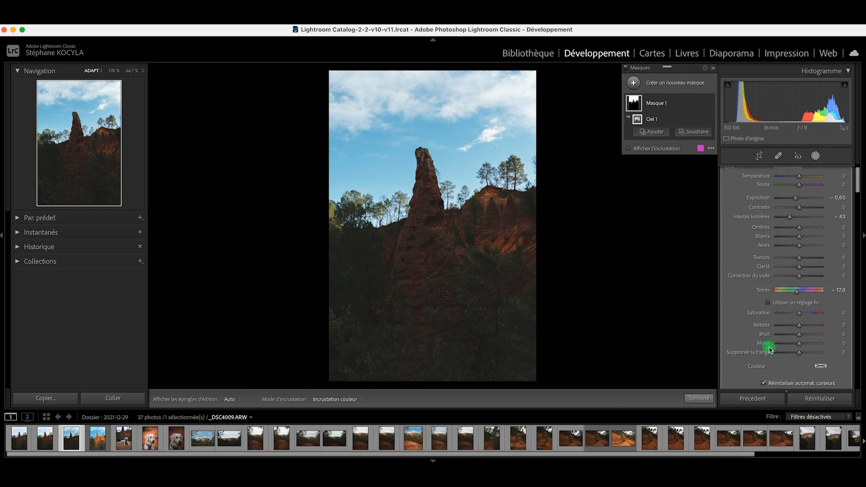
{"action": "left_click", "coordinate": [821, 365]}
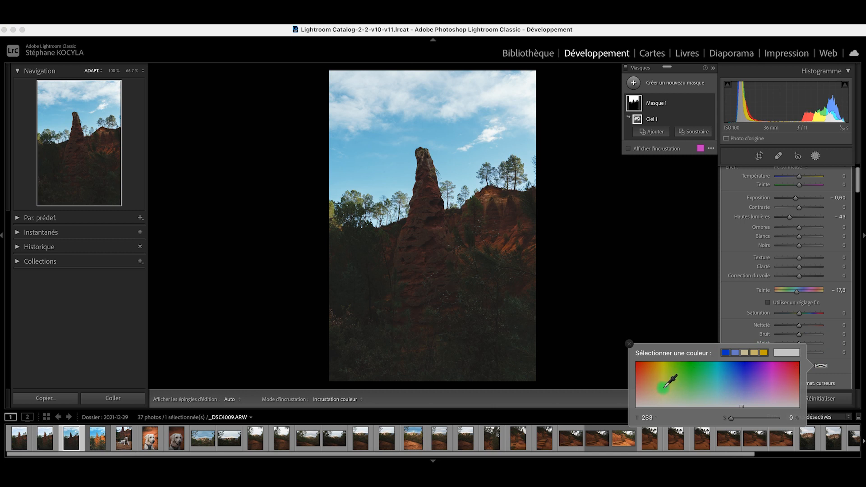
{"action": "left_click", "coordinate": [721, 390]}
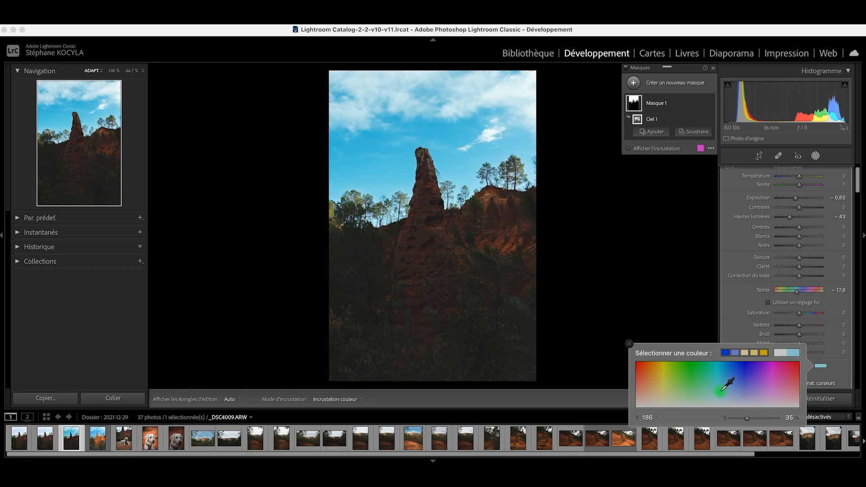
{"action": "left_click", "coordinate": [715, 110]}
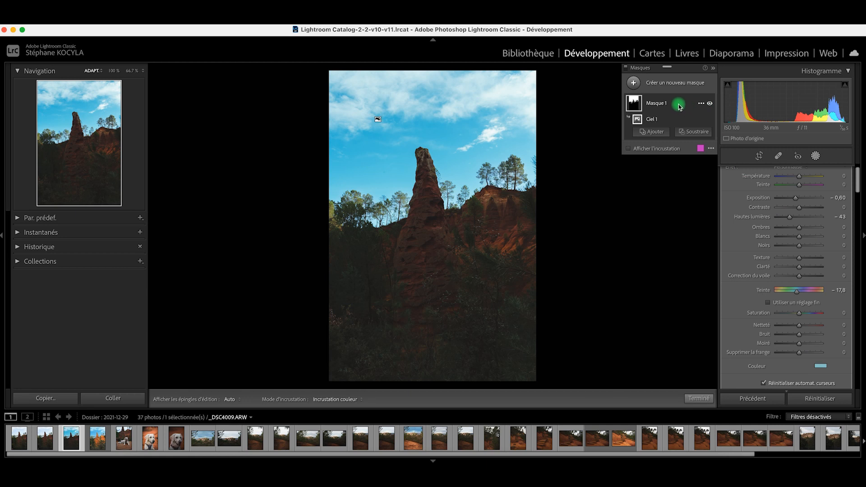
- Create a second sky selection mask and invert it so that it covers the rocks and trees
{"action": "left_click", "coordinate": [634, 84]}
{"action": "left_click", "coordinate": [682, 111]}
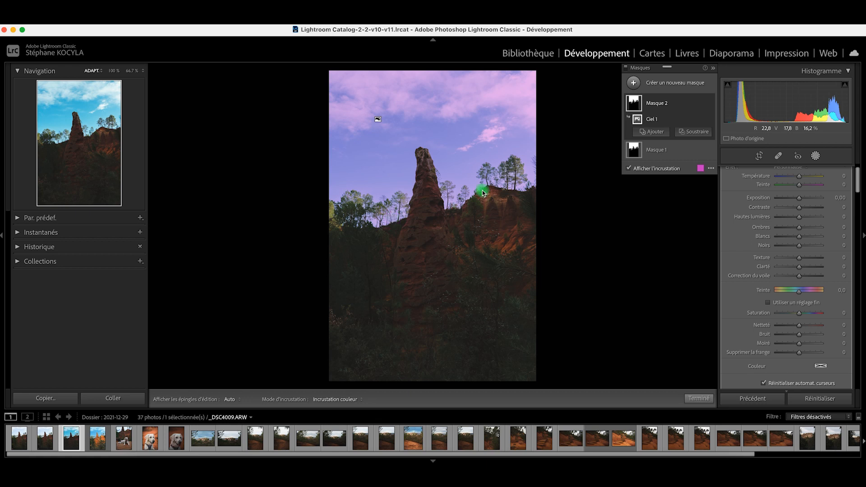
{"action": "mouse_move", "coordinate": [652, 122]}
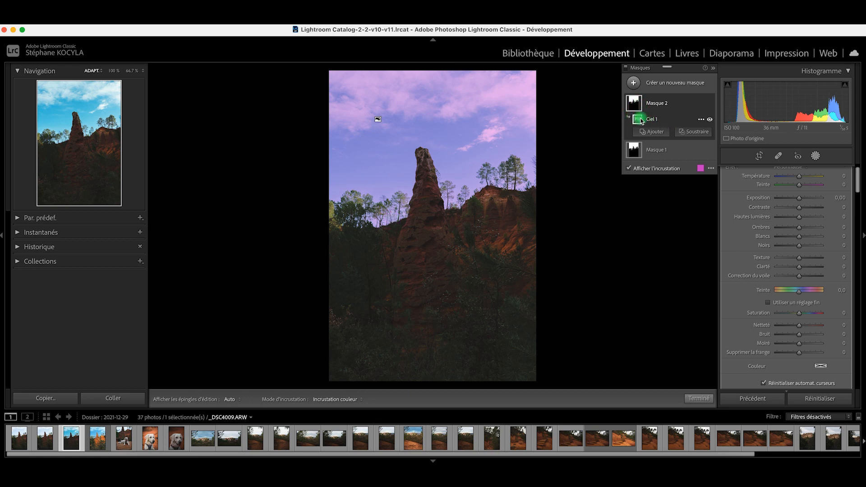
{"action": "left_click", "coordinate": [702, 121]}
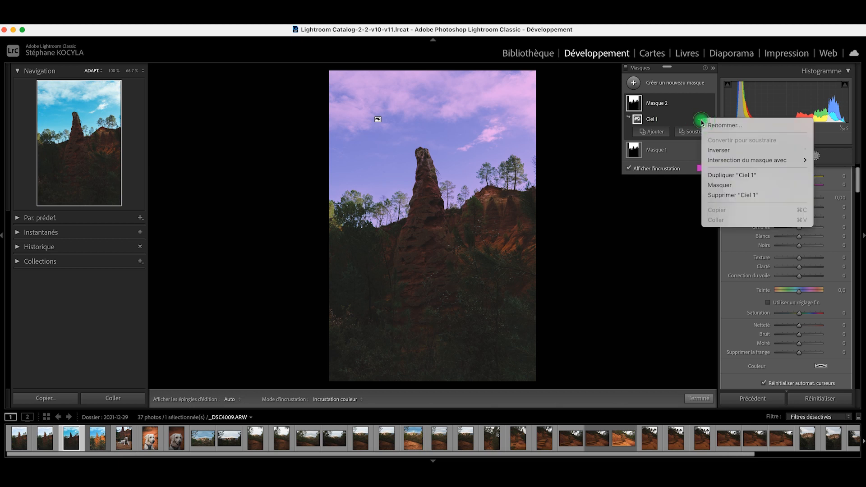
{"action": "left_click", "coordinate": [720, 150]}
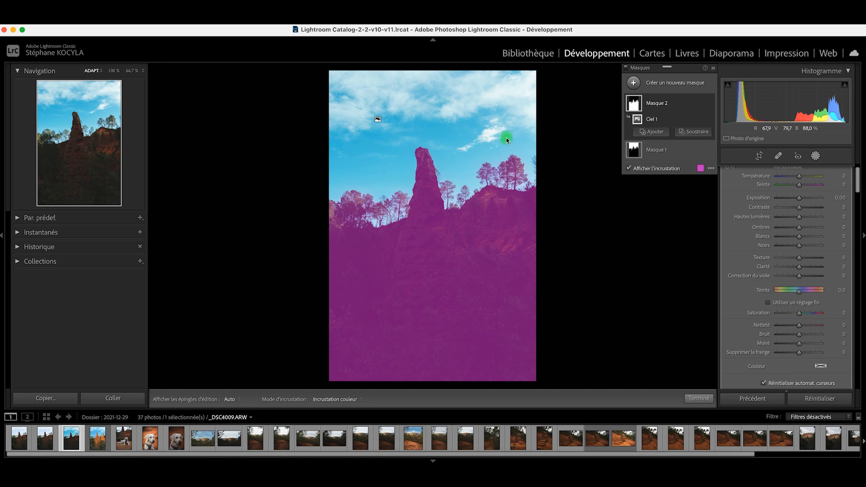
- Set the inverted mask's exposure to 0.60, highlights to 46, shadows to 16, whites to 34 and blacks to -4
{"action": "mouse_move", "coordinate": [694, 148]}
{"action": "left_click_drag", "start_coordinate": [800, 201], "coordinate": [802, 201]}
{"action": "left_click_drag", "start_coordinate": [801, 221], "coordinate": [814, 221]}
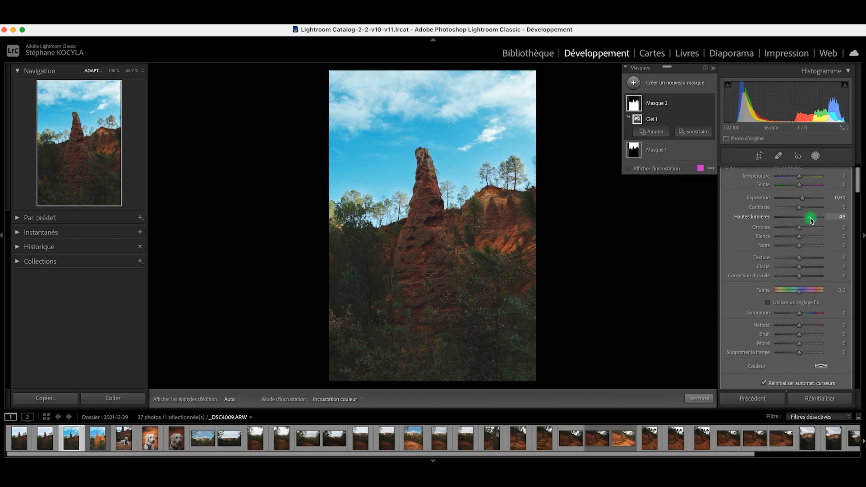
{"action": "left_click", "coordinate": [802, 230]}
{"action": "left_click_drag", "start_coordinate": [799, 231], "coordinate": [803, 230]}
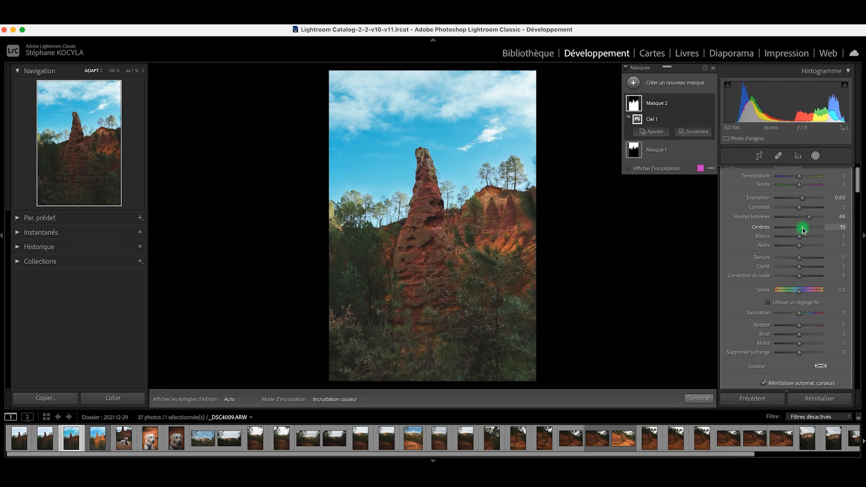
{"action": "left_click", "coordinate": [803, 239]}
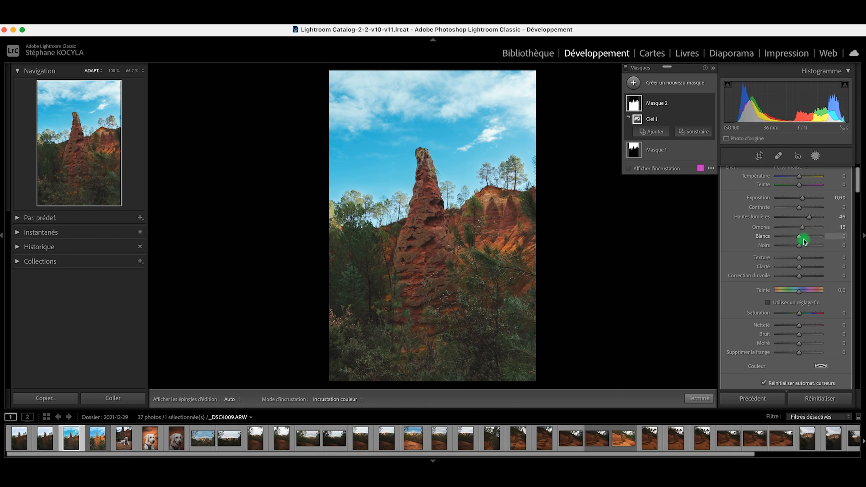
{"action": "left_click_drag", "start_coordinate": [801, 239], "coordinate": [800, 247]}
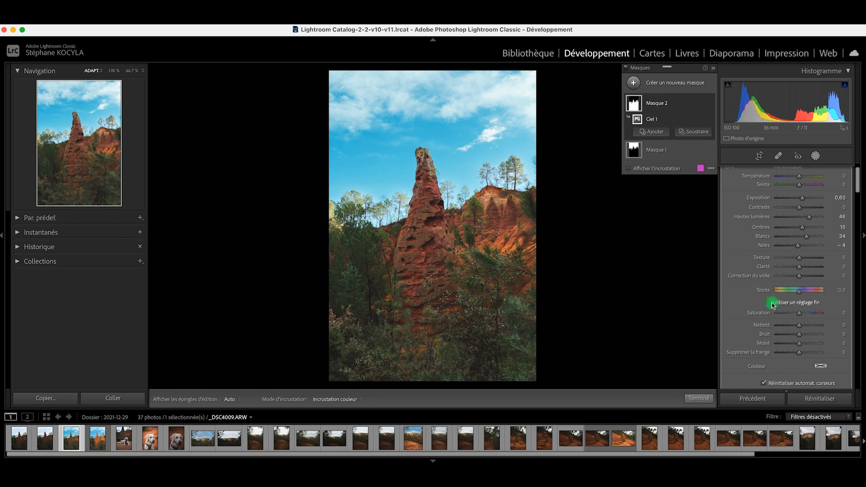
- Tint the inverted sky mask with a warm orange color of hue 28 and saturation 44%
{"action": "scroll", "coordinate": [770, 302], "scroll_direction": "down", "scroll_amount": 3}
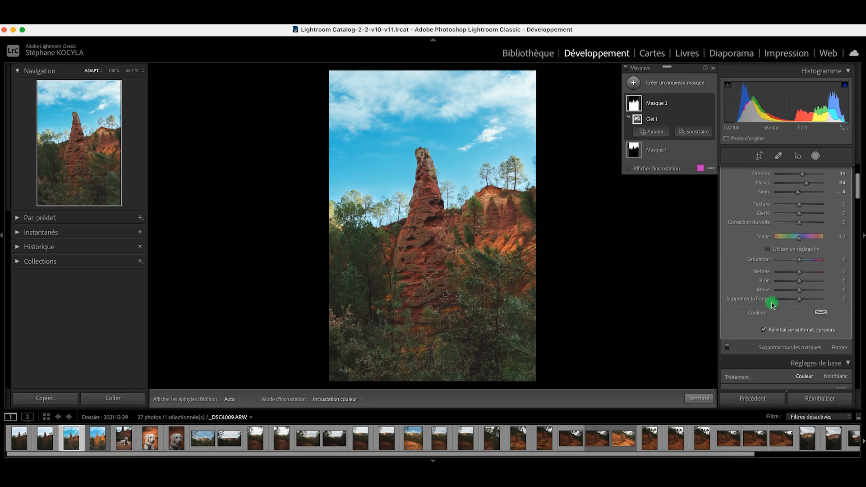
{"action": "left_click", "coordinate": [821, 312]}
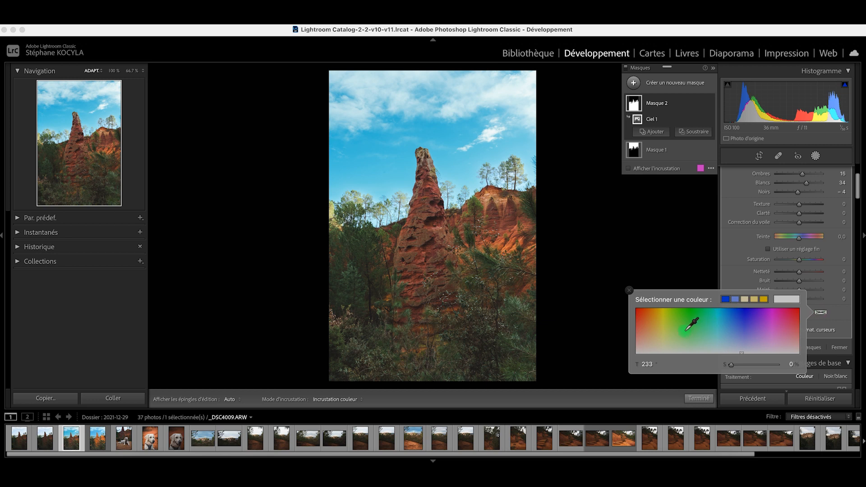
{"action": "left_click", "coordinate": [655, 329]}
{"action": "left_click_drag", "start_coordinate": [654, 329], "coordinate": [649, 335]}
{"action": "left_click", "coordinate": [649, 334]}
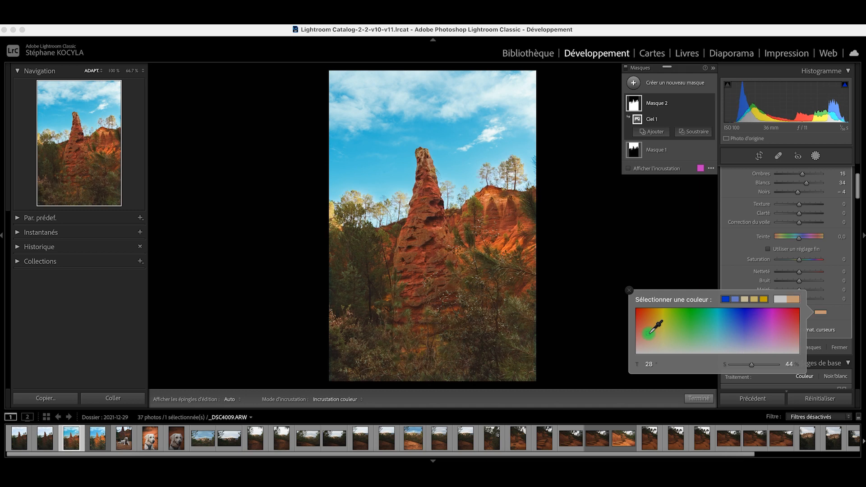
{"action": "left_click", "coordinate": [708, 280]}
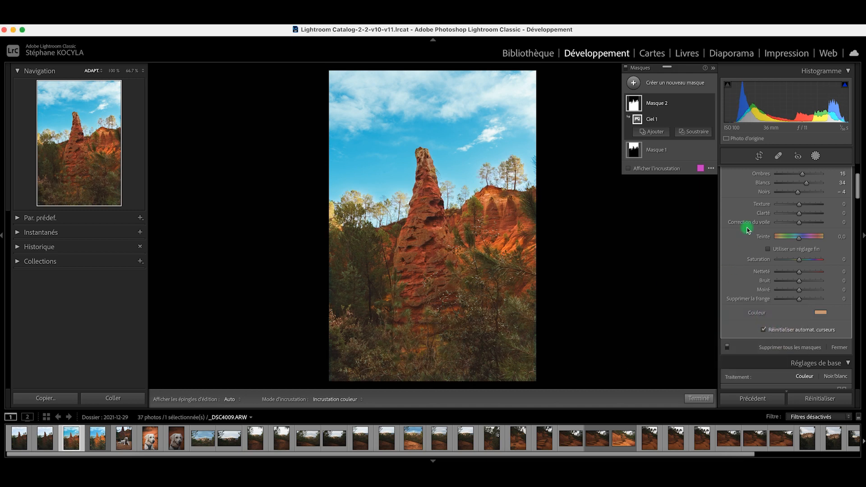
- Set the inverted mask's clarity to 7 and texture to 11, and fine-tune its exposure
{"action": "scroll", "coordinate": [748, 230], "scroll_direction": "up", "scroll_amount": 4}
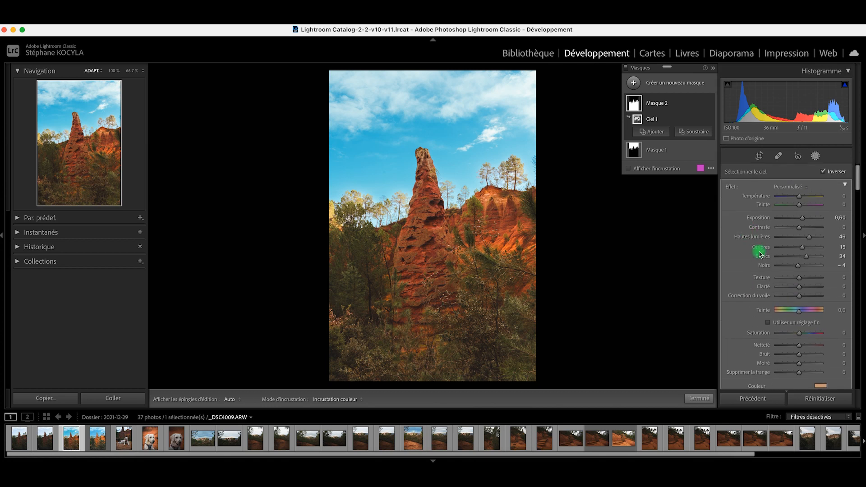
{"action": "left_click_drag", "start_coordinate": [800, 289], "coordinate": [801, 290]}
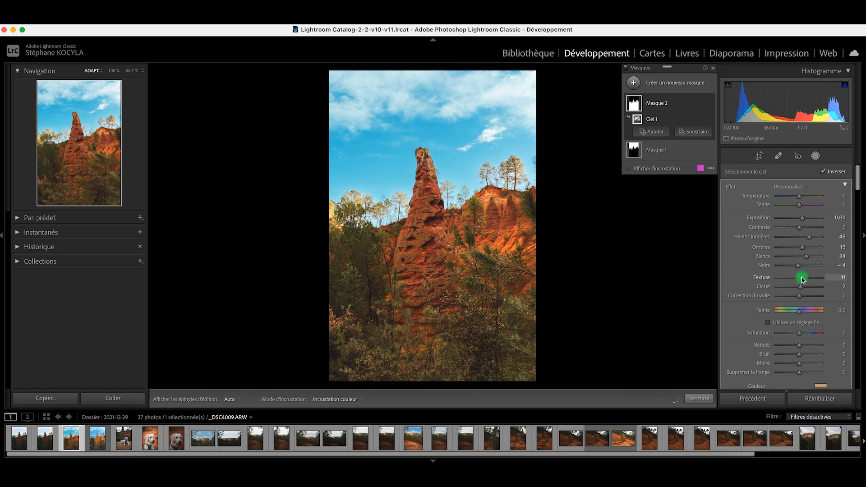
{"action": "left_click_drag", "start_coordinate": [802, 280], "coordinate": [802, 280]}
{"action": "left_click", "coordinate": [805, 220]}
{"action": "left_click_drag", "start_coordinate": [805, 220], "coordinate": [805, 221]}
{"action": "left_click", "coordinate": [439, 238]}
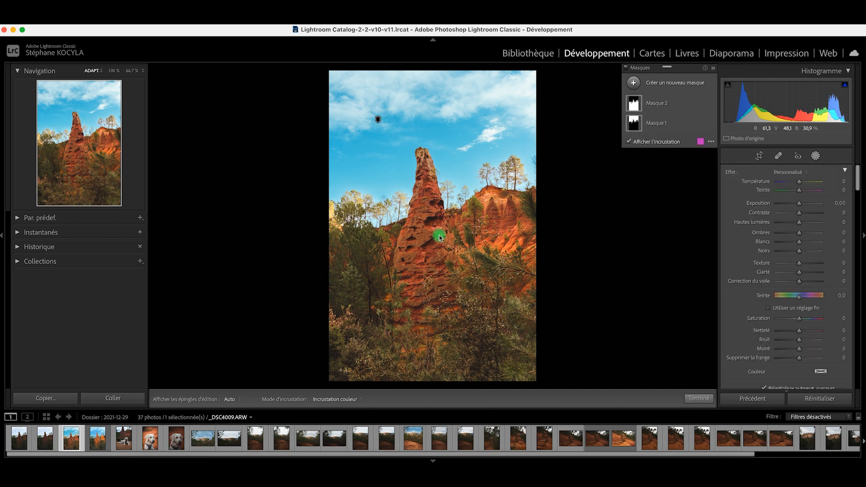
- Color grade the shadows of the harbor photo DSC00376.ARW with a blue tint of hue 233 and saturation 13
{"action": "left_click", "coordinate": [47, 435]}
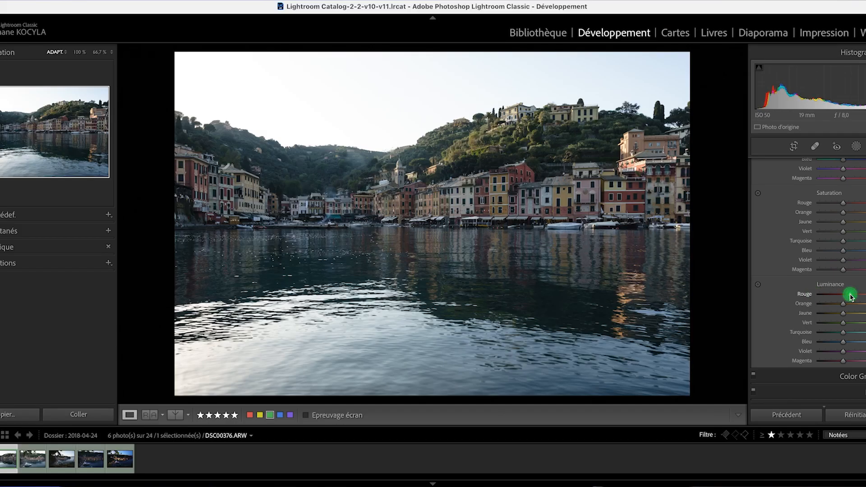
{"action": "left_click_drag", "start_coordinate": [843, 313], "coordinate": [844, 346]}
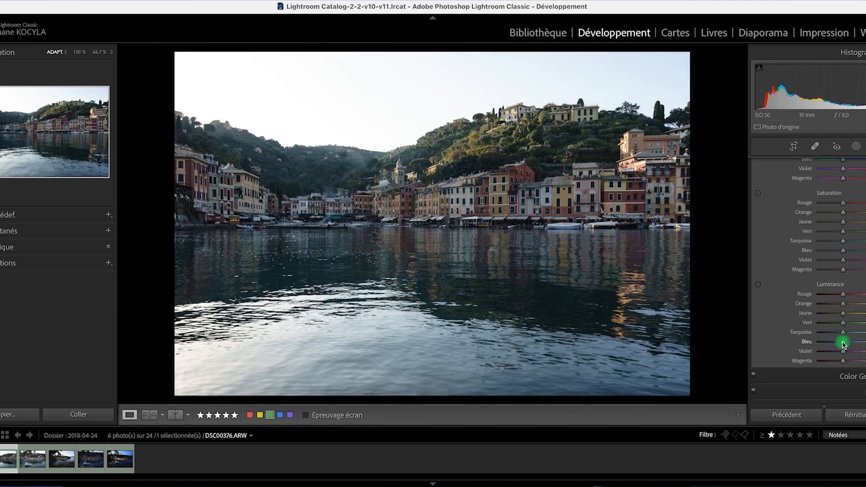
{"action": "scroll", "coordinate": [846, 323], "scroll_direction": "down", "scroll_amount": 5}
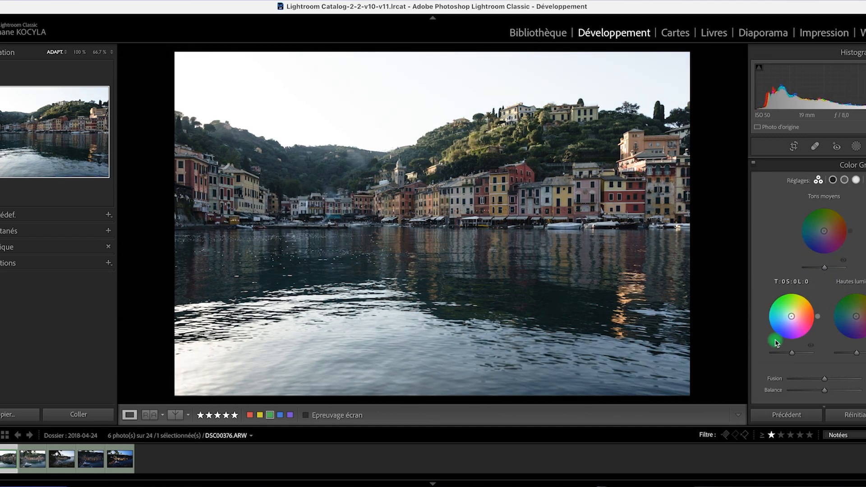
{"action": "left_click_drag", "start_coordinate": [775, 343], "coordinate": [789, 318]}
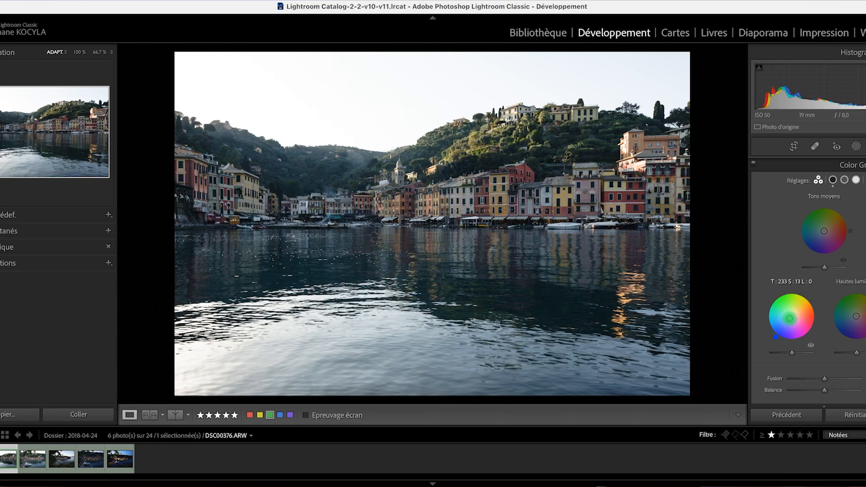